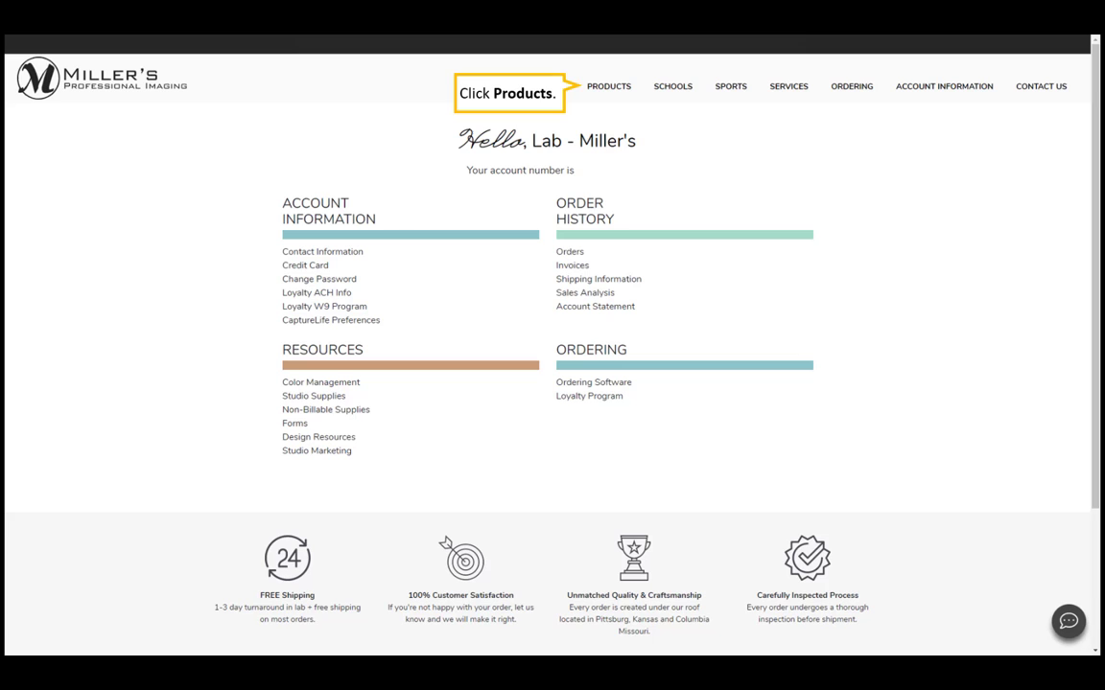
Open the Miller's Signature Albums page from the PRODUCTS menu
{"action": "mouse_move", "coordinate": [611, 93]}
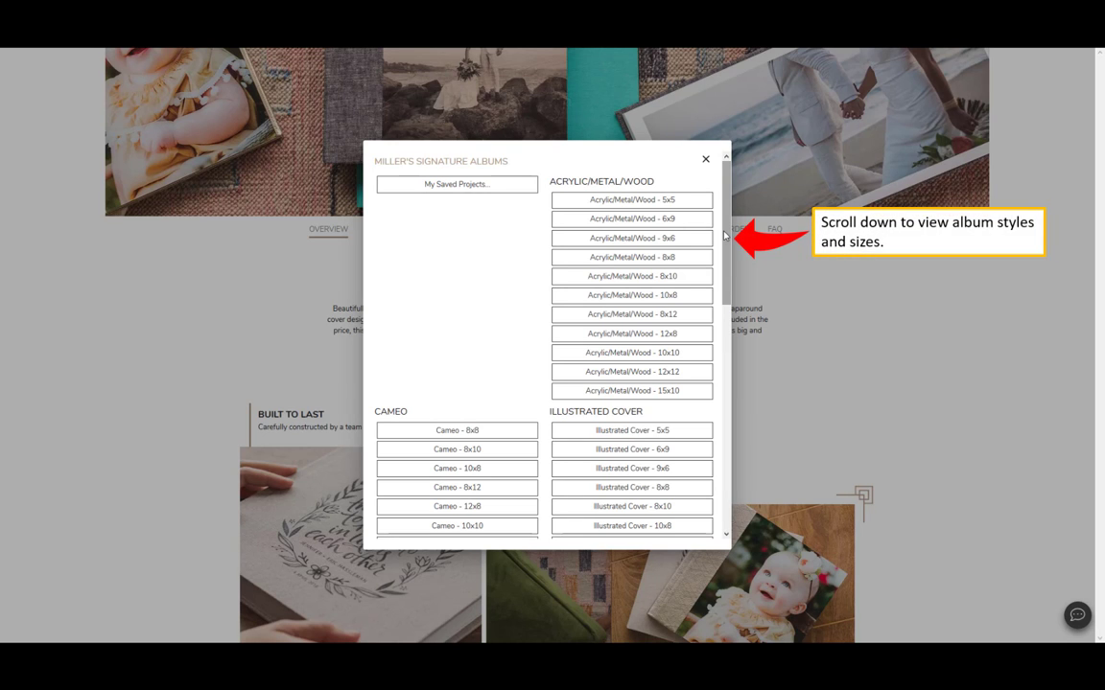
Order a new Signature Album and pick its size, opening a blank spread in the designer
{"action": "left_click_drag", "start_coordinate": [724, 236], "coordinate": [726, 455]}
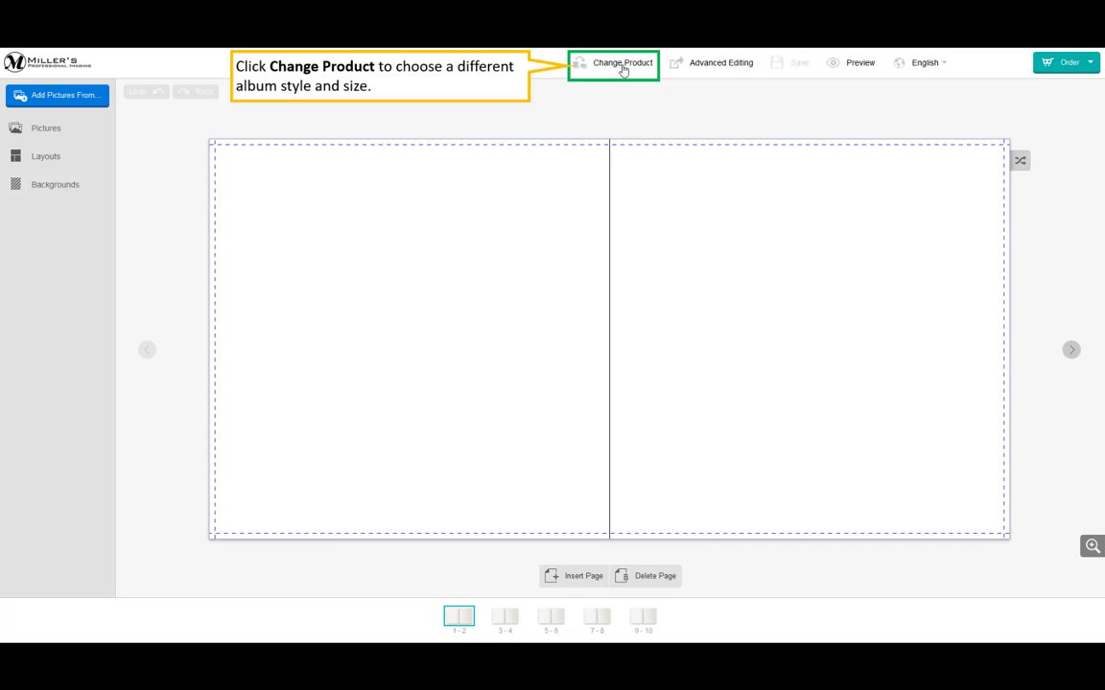
Upload the 14 senior portrait photos from My Computer into the Pictures panel
{"action": "left_click", "coordinate": [54, 103]}
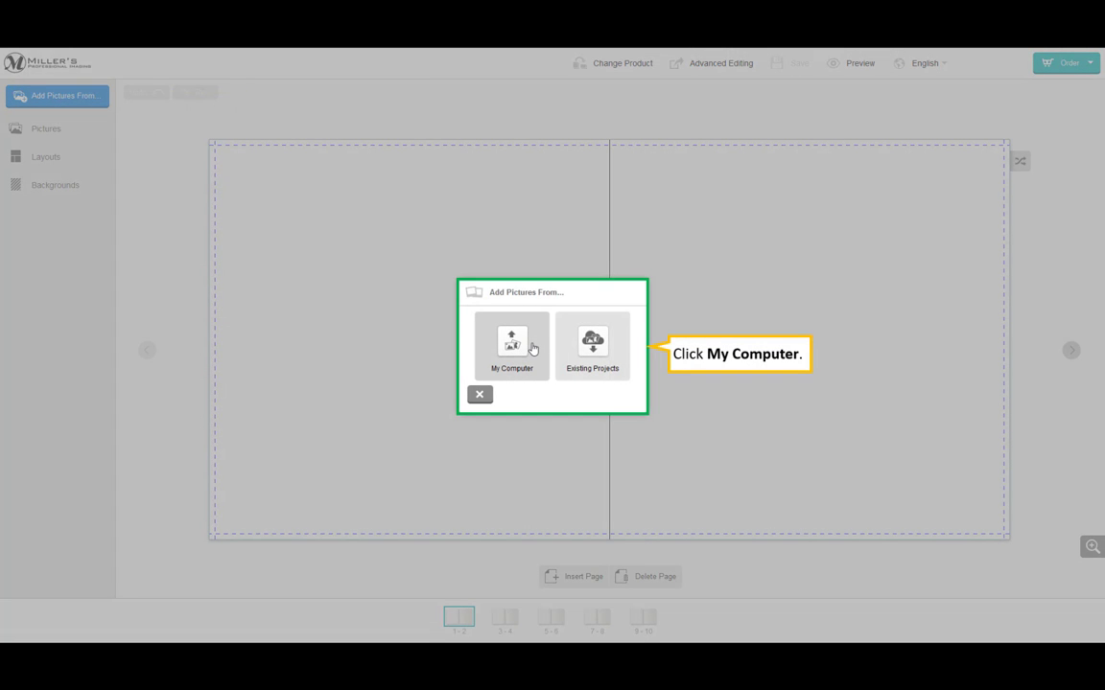
{"action": "left_click", "coordinate": [533, 349]}
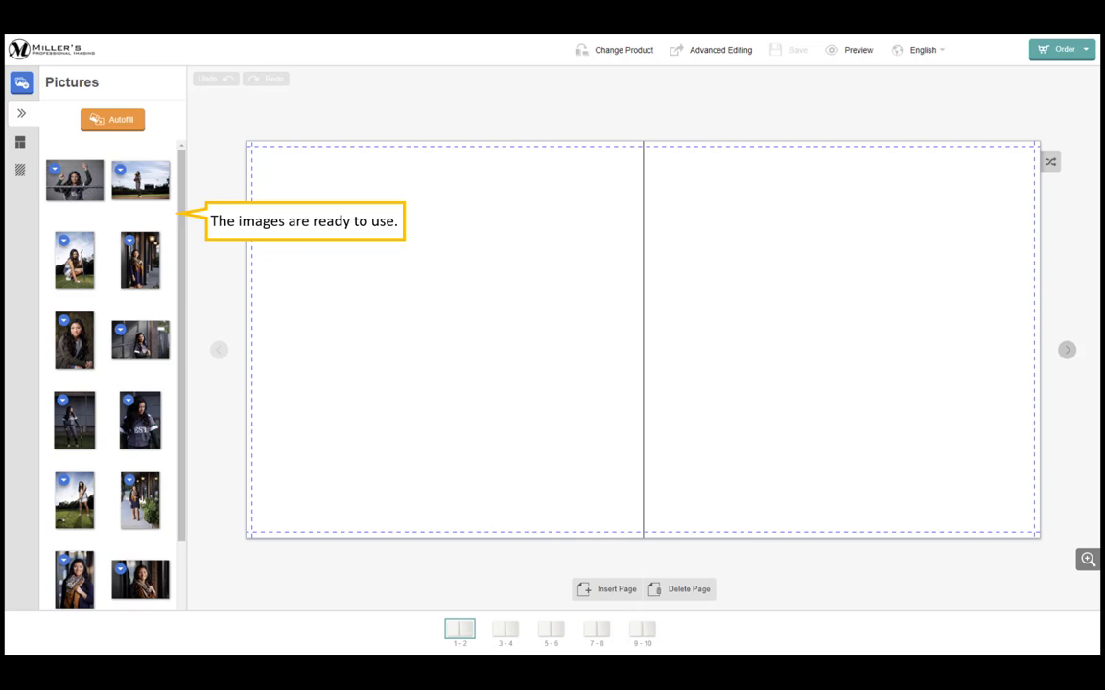
{"action": "left_click", "coordinate": [112, 123]}
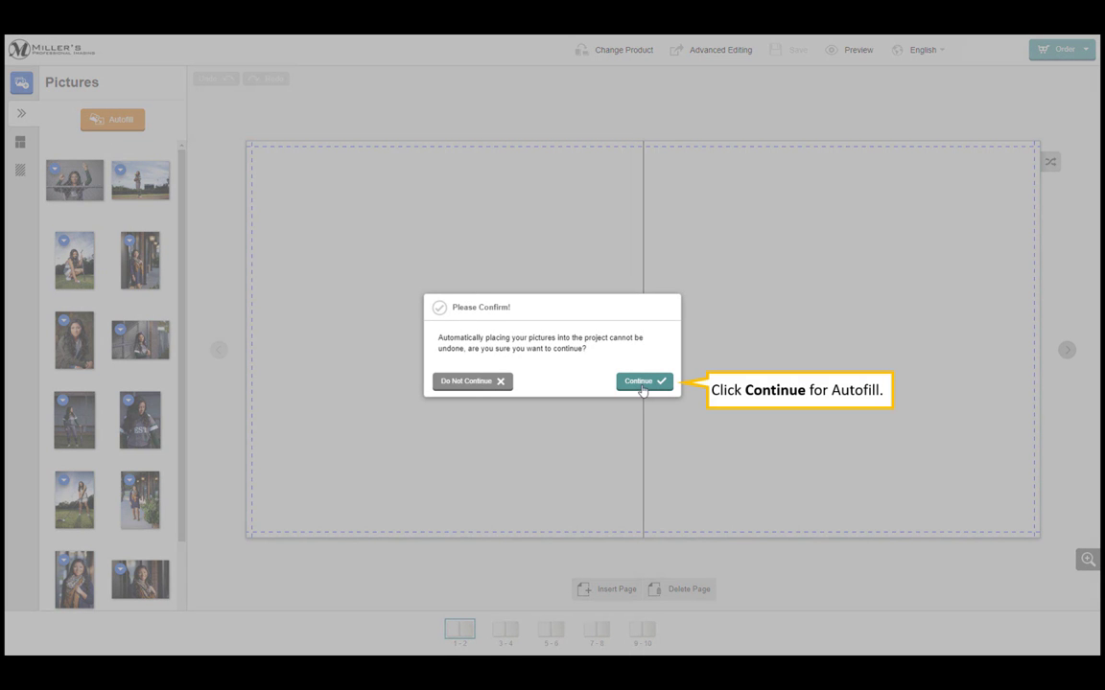
{"action": "left_click", "coordinate": [642, 382]}
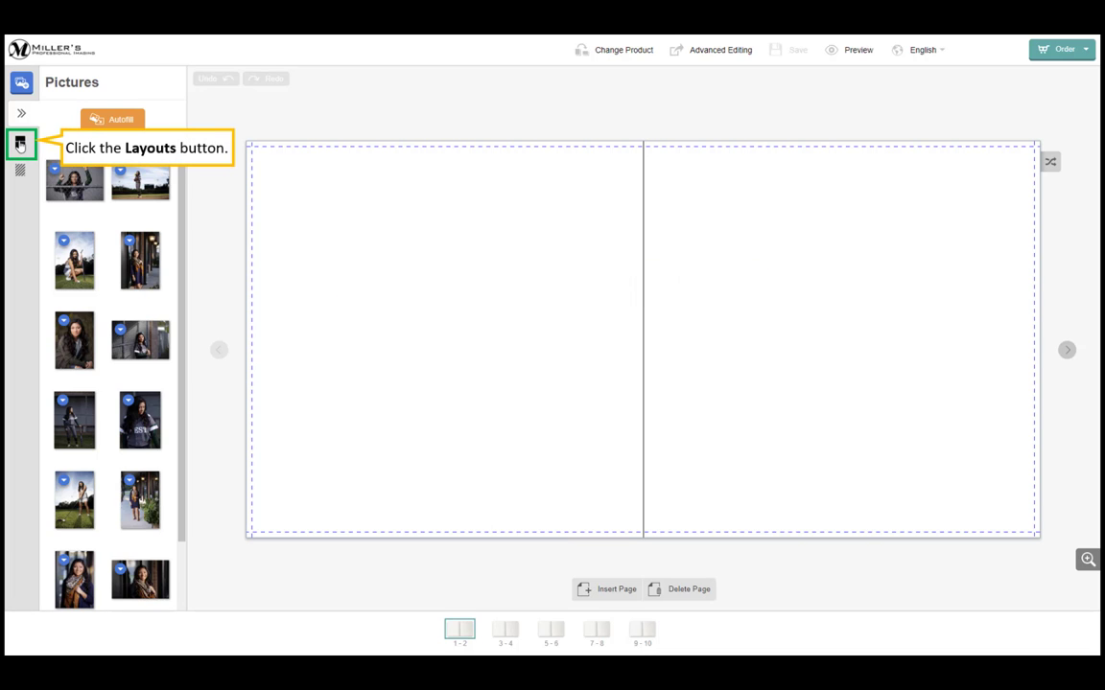
Apply a Classic single large photo box layout to the left page
{"action": "left_click", "coordinate": [20, 144]}
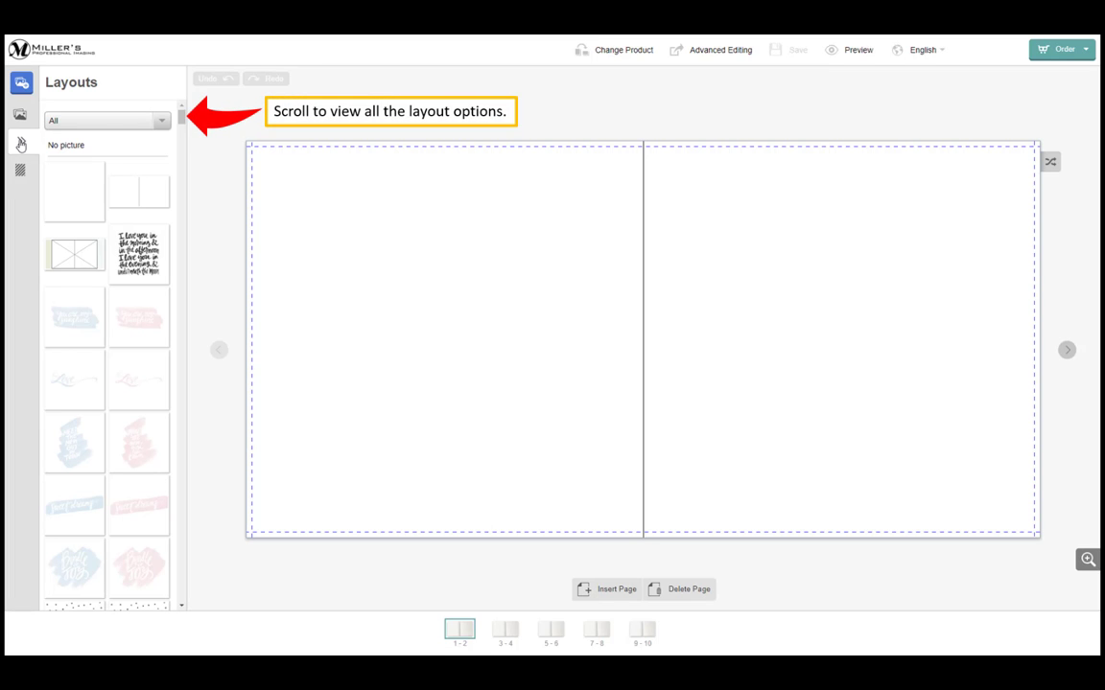
{"action": "left_click", "coordinate": [161, 121]}
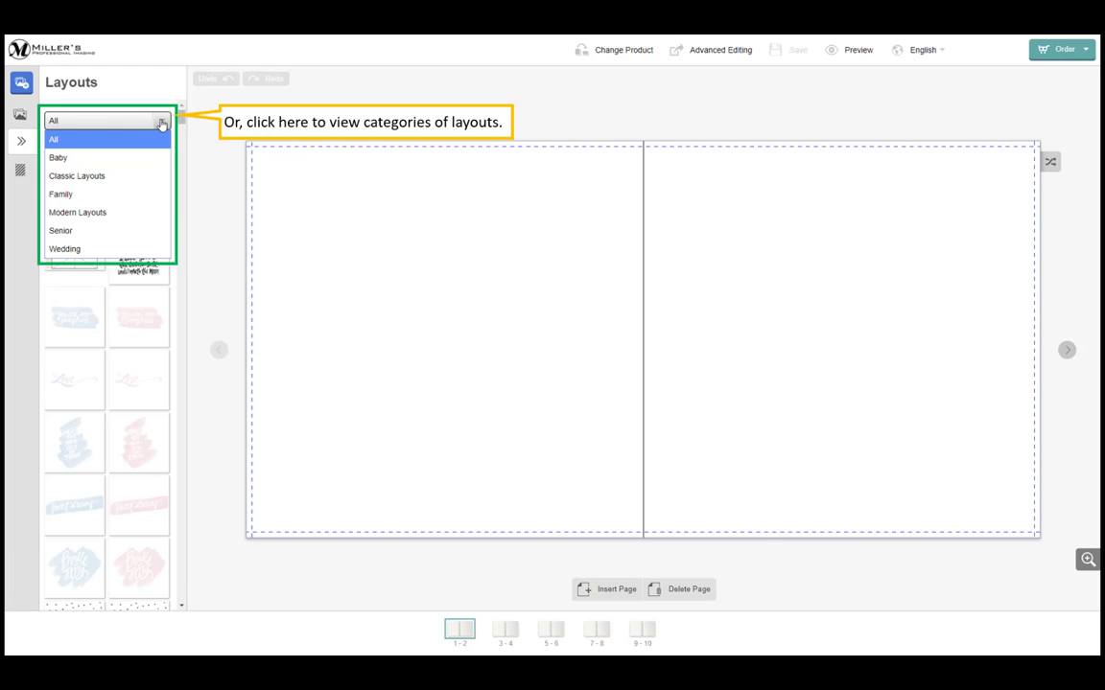
{"action": "left_click", "coordinate": [110, 176]}
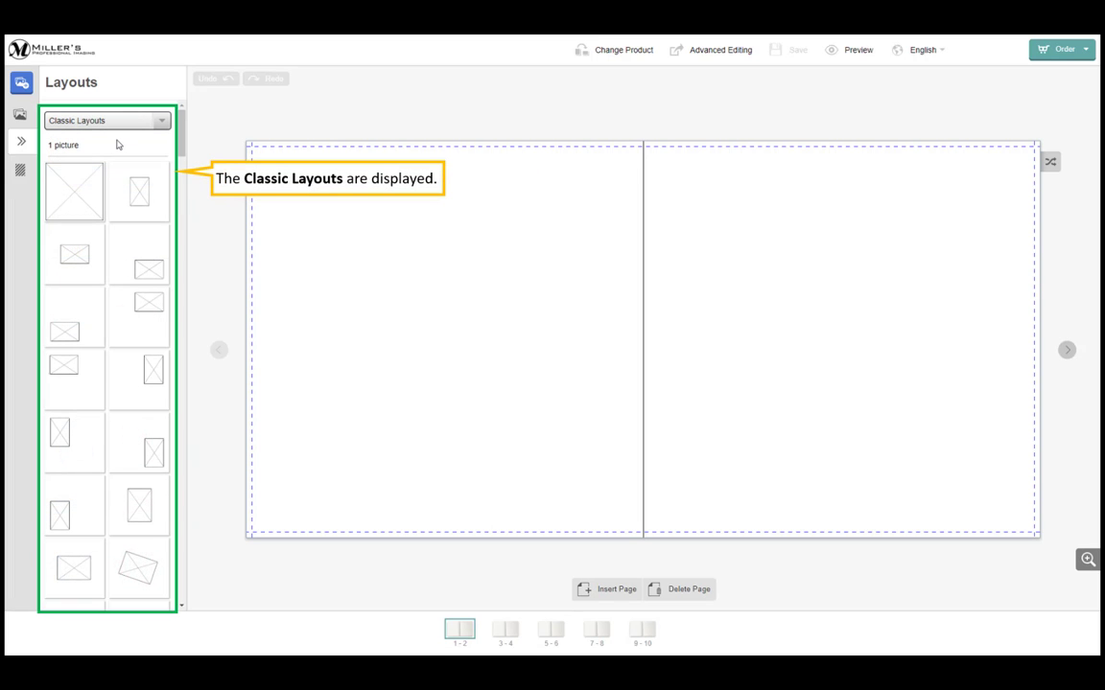
{"action": "scroll", "coordinate": [118, 144], "scroll_direction": "down", "scroll_amount": 5}
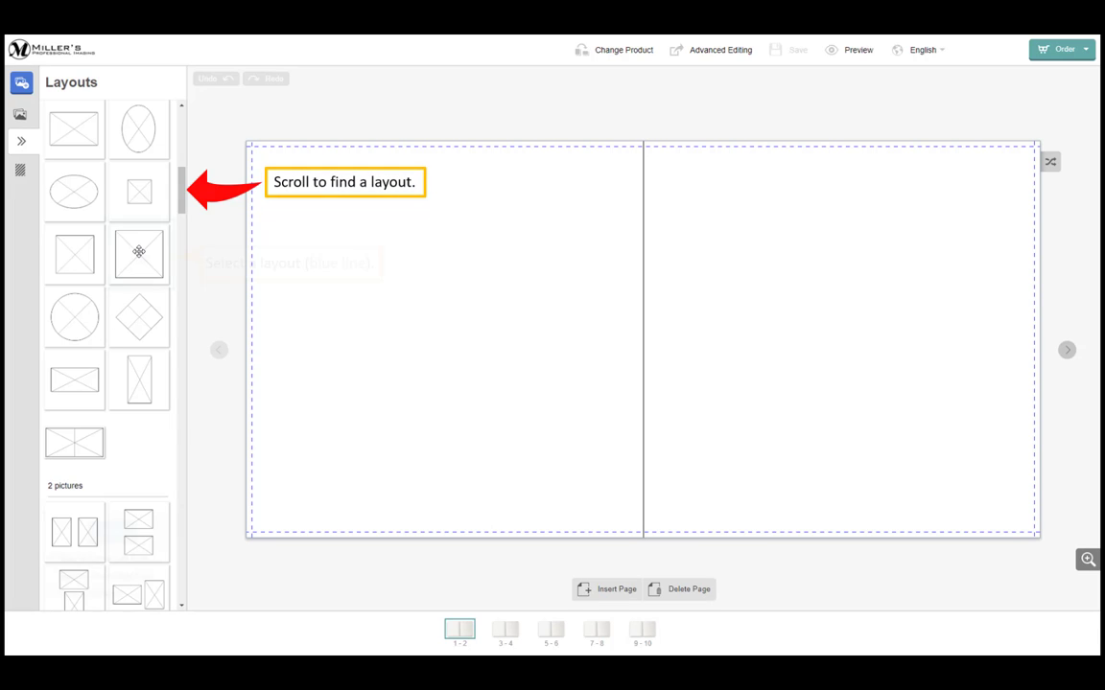
{"action": "left_click", "coordinate": [139, 251]}
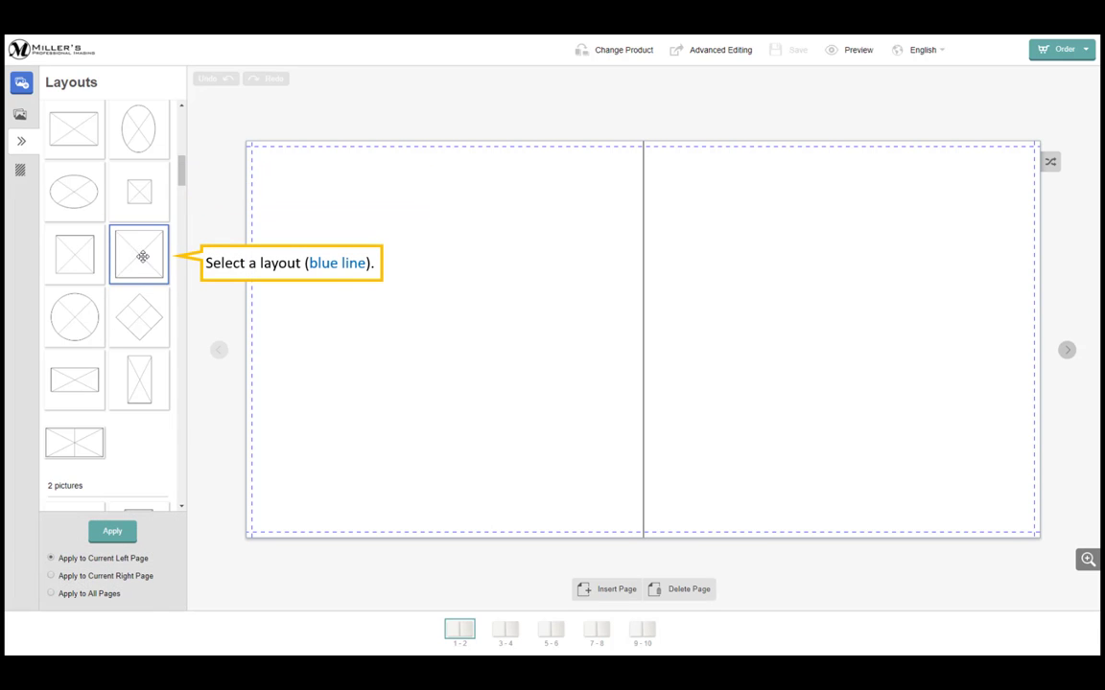
{"action": "left_click", "coordinate": [113, 531]}
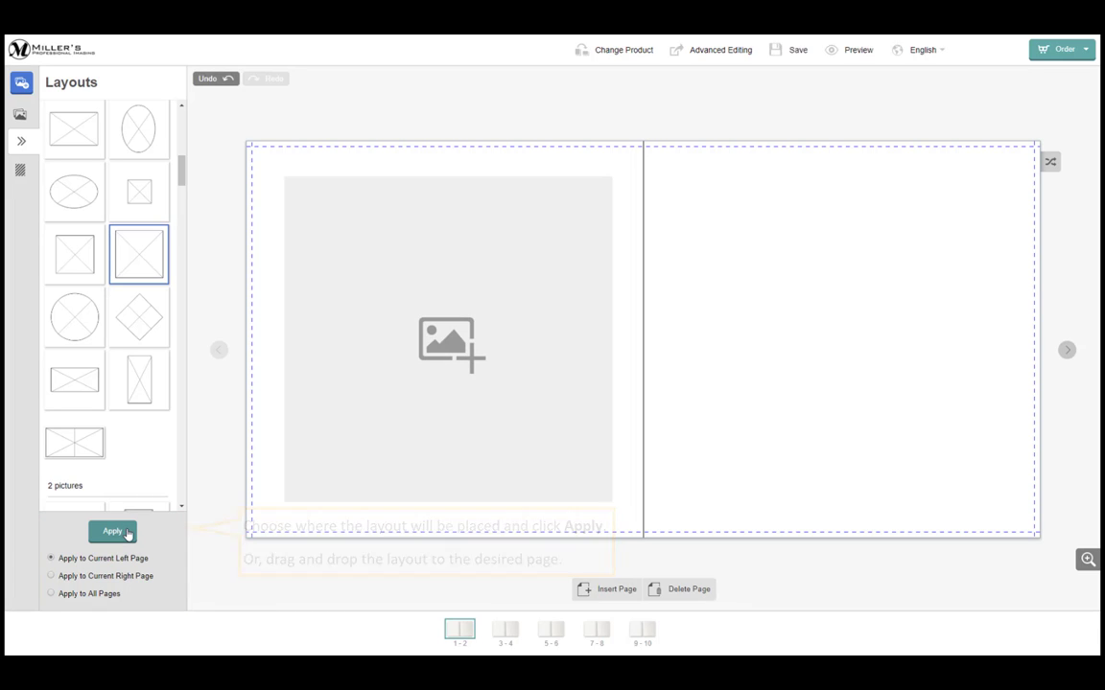
Place the leopard-print scarf close-up portrait into the left page's photo box
{"action": "left_click", "coordinate": [21, 115]}
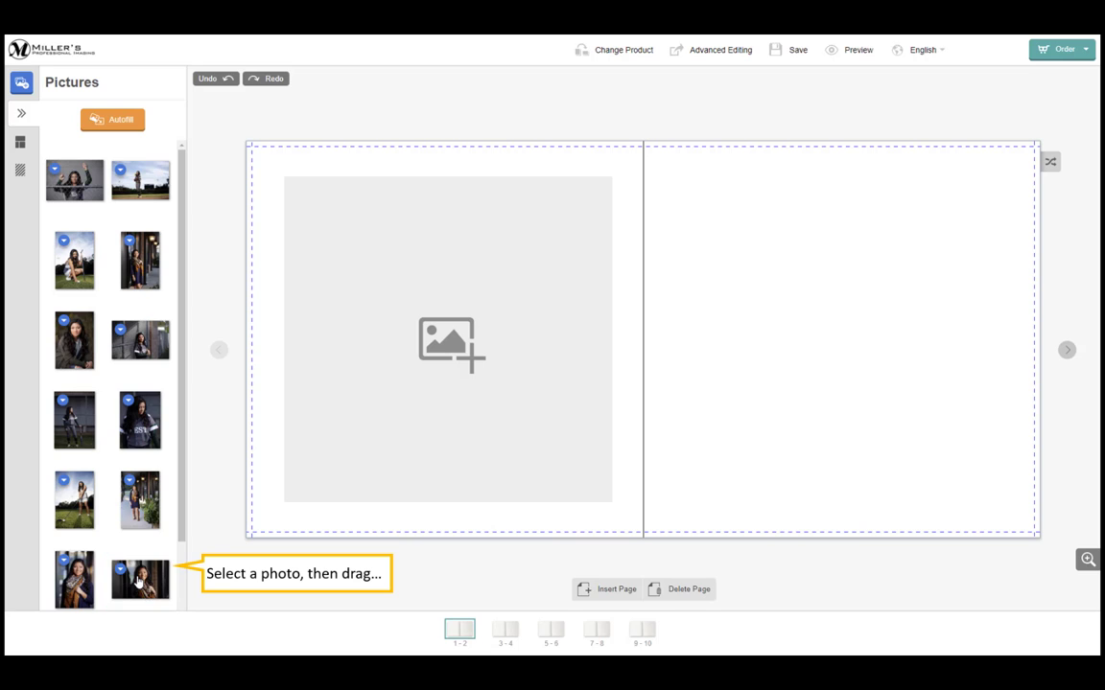
{"action": "left_click_drag", "start_coordinate": [137, 580], "coordinate": [383, 366]}
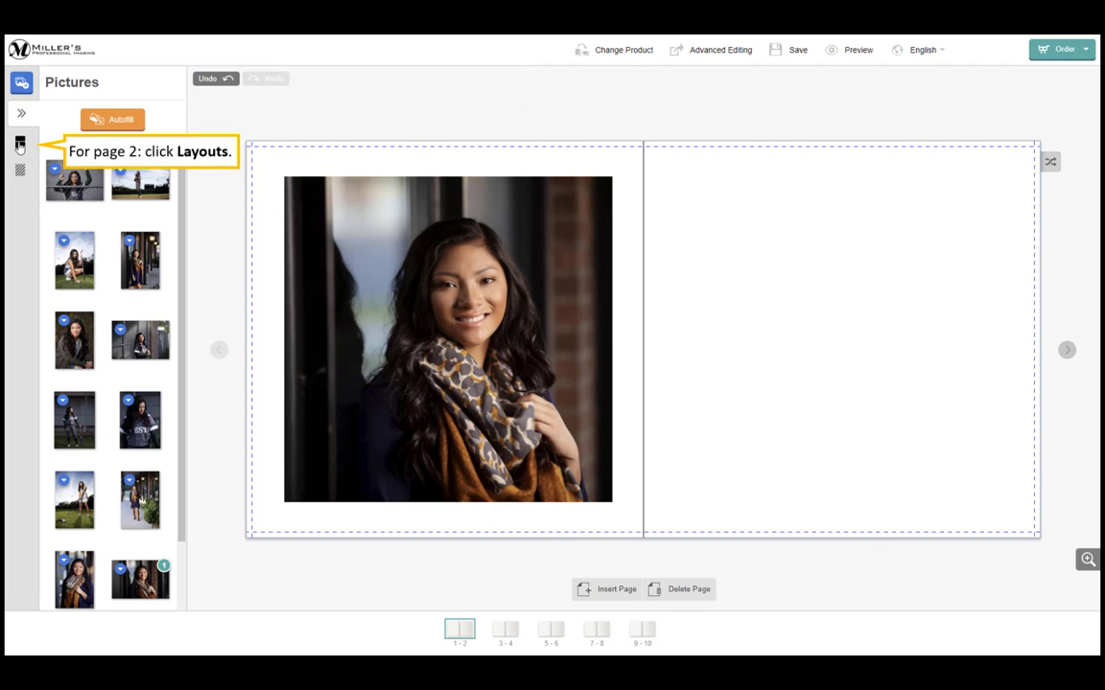
Apply a two-picture staggered layout to the right page
{"action": "left_click", "coordinate": [19, 145]}
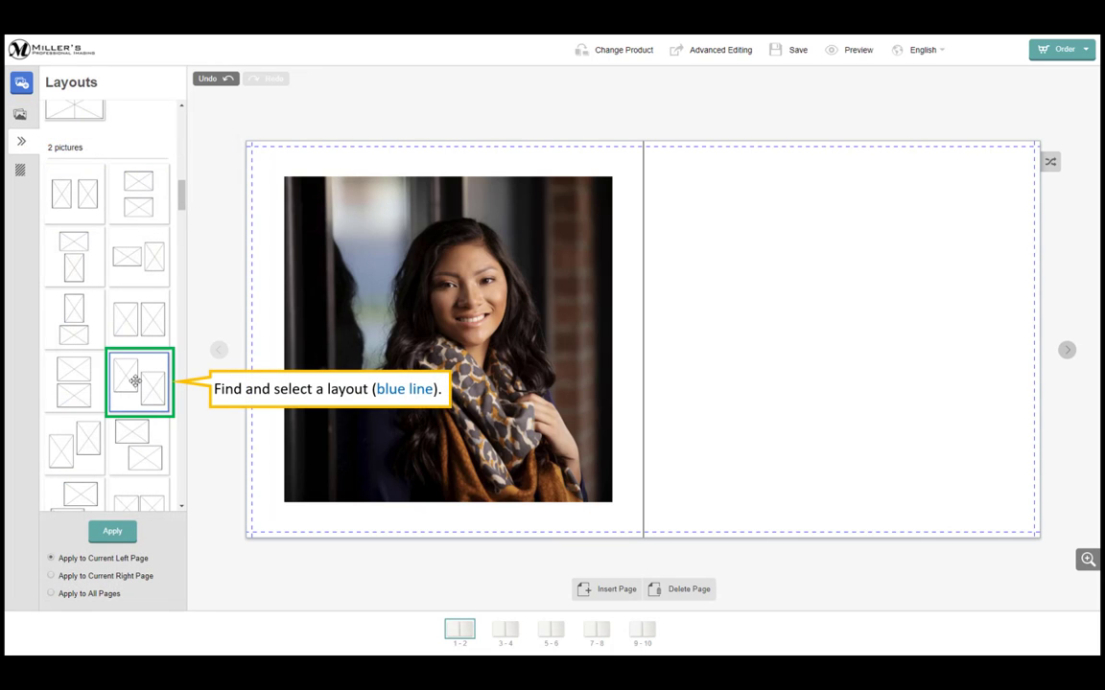
{"action": "left_click", "coordinate": [135, 382]}
{"action": "left_click", "coordinate": [52, 576]}
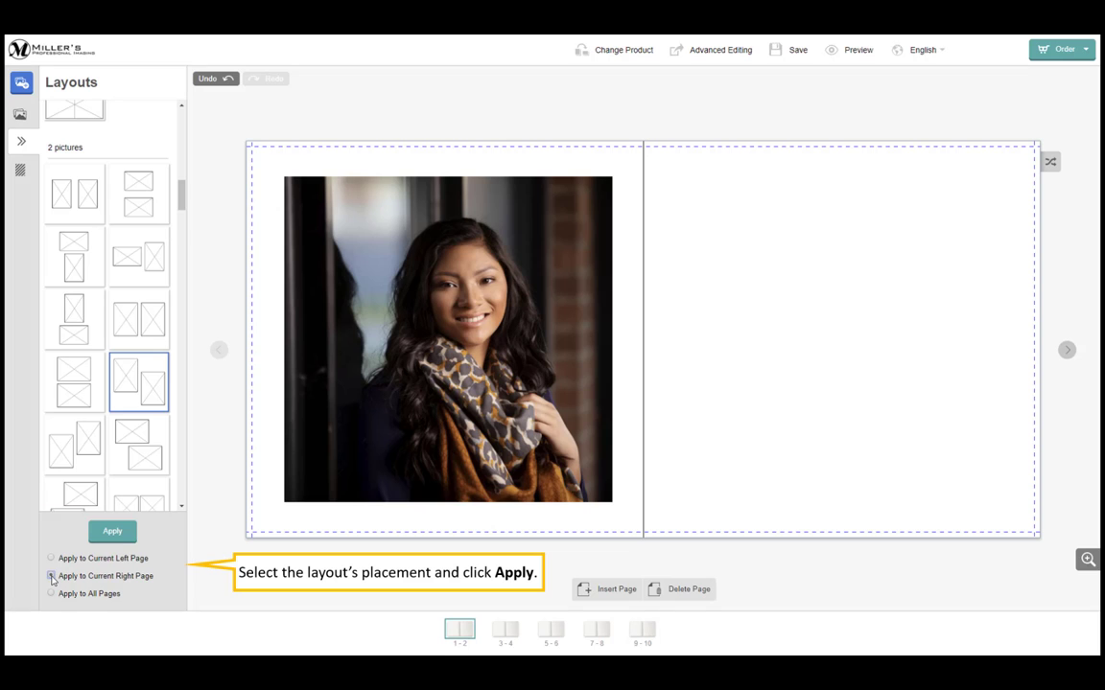
{"action": "left_click", "coordinate": [125, 532]}
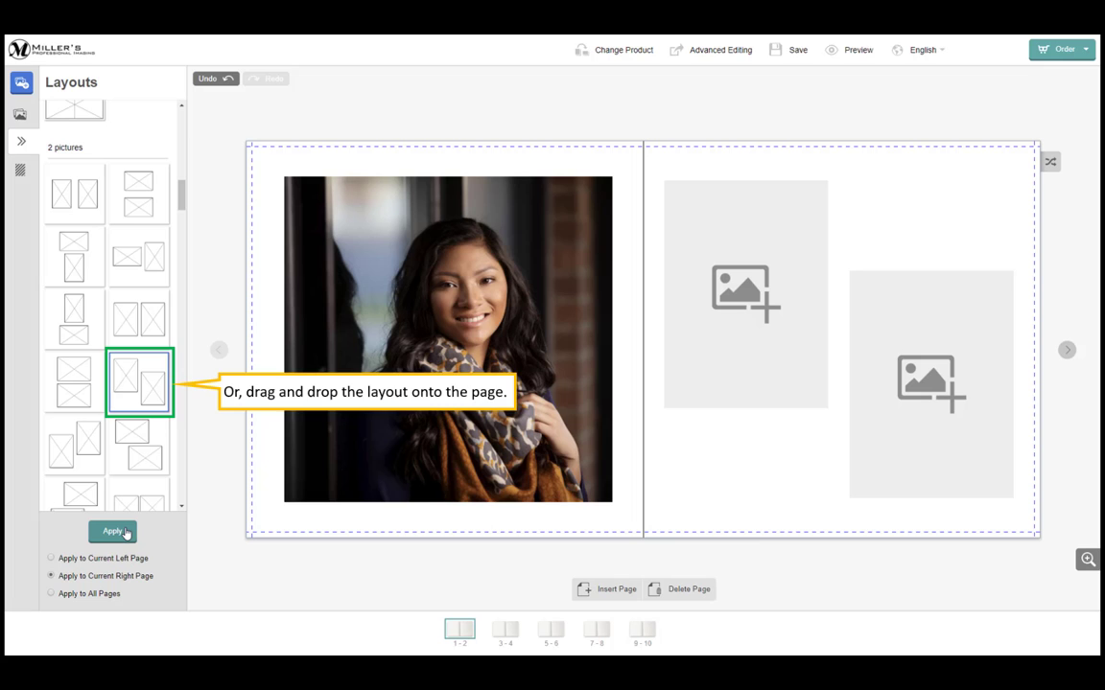
Fill both right-page photo boxes with full-length outdoor portraits from the Pictures panel
{"action": "left_click", "coordinate": [20, 116]}
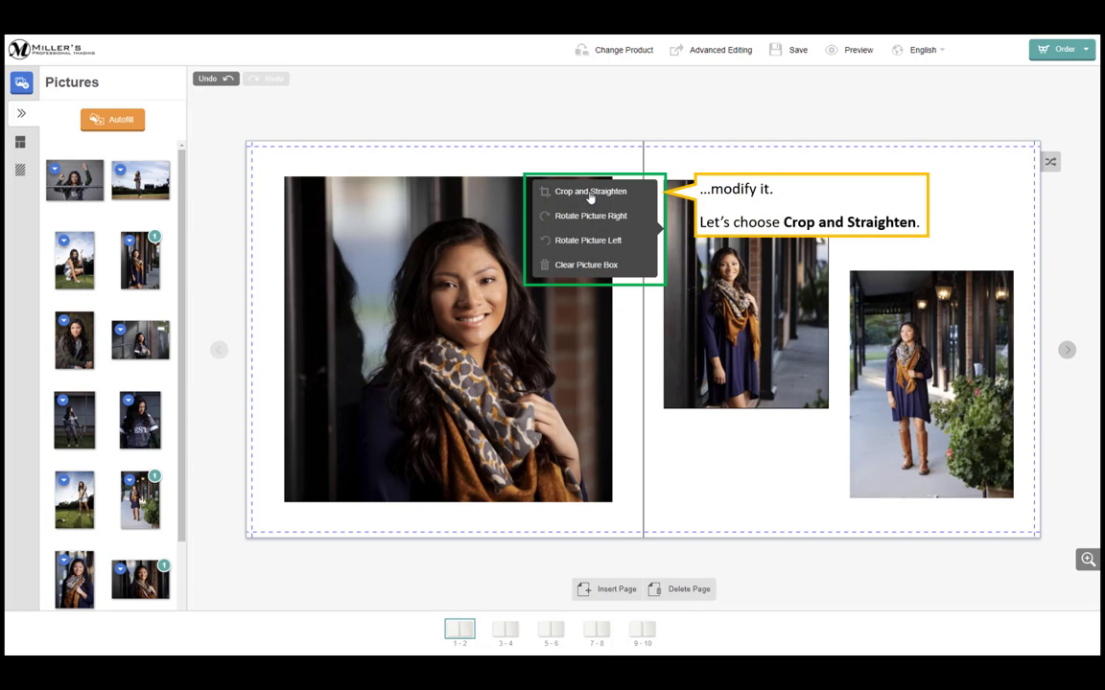
Crop the doorway portrait tighter and lower, trimming the lanterns so the girl fills the frame
{"action": "left_click", "coordinate": [590, 195]}
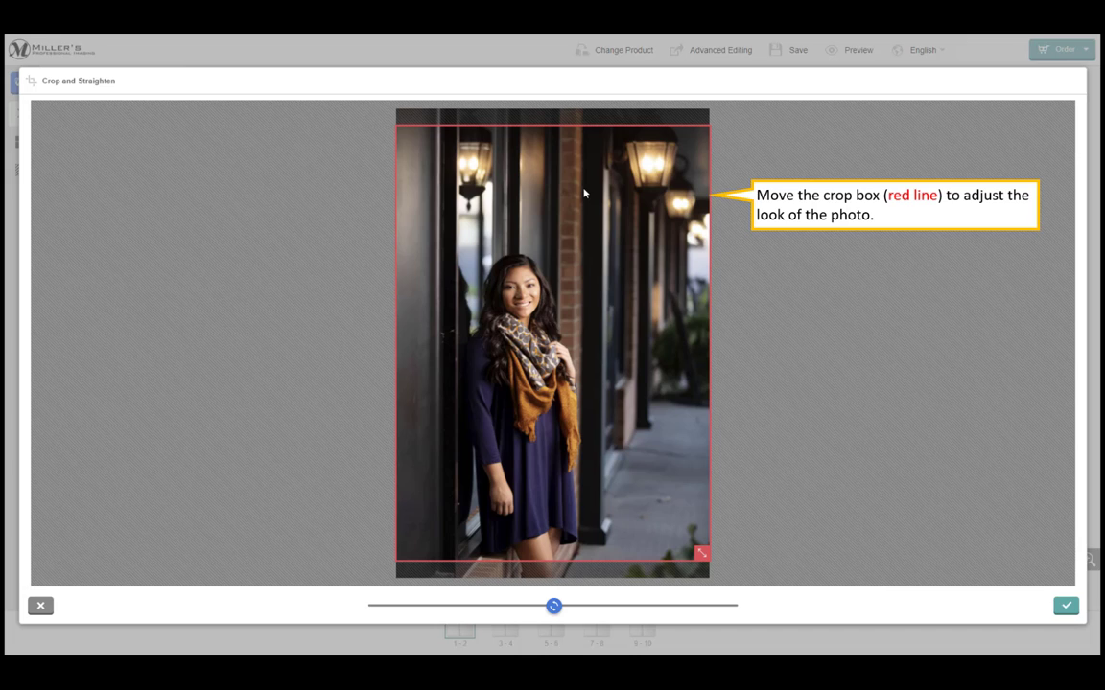
{"action": "left_click_drag", "start_coordinate": [583, 192], "coordinate": [577, 285]}
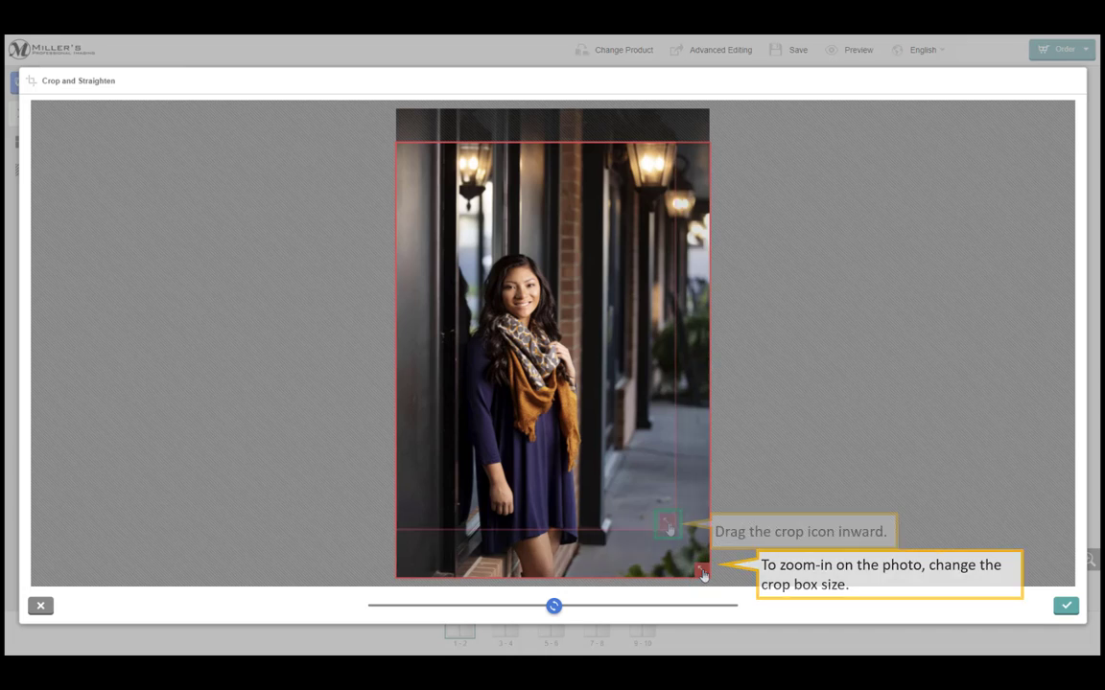
{"action": "left_click_drag", "start_coordinate": [702, 572], "coordinate": [655, 506]}
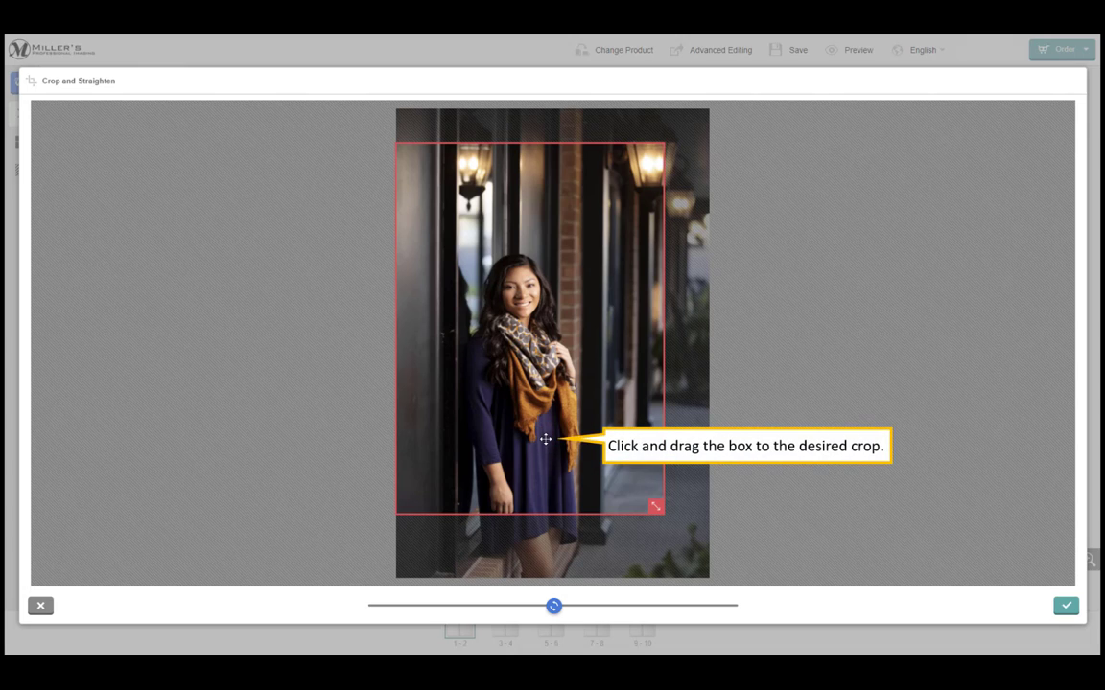
{"action": "left_click_drag", "start_coordinate": [545, 439], "coordinate": [536, 485]}
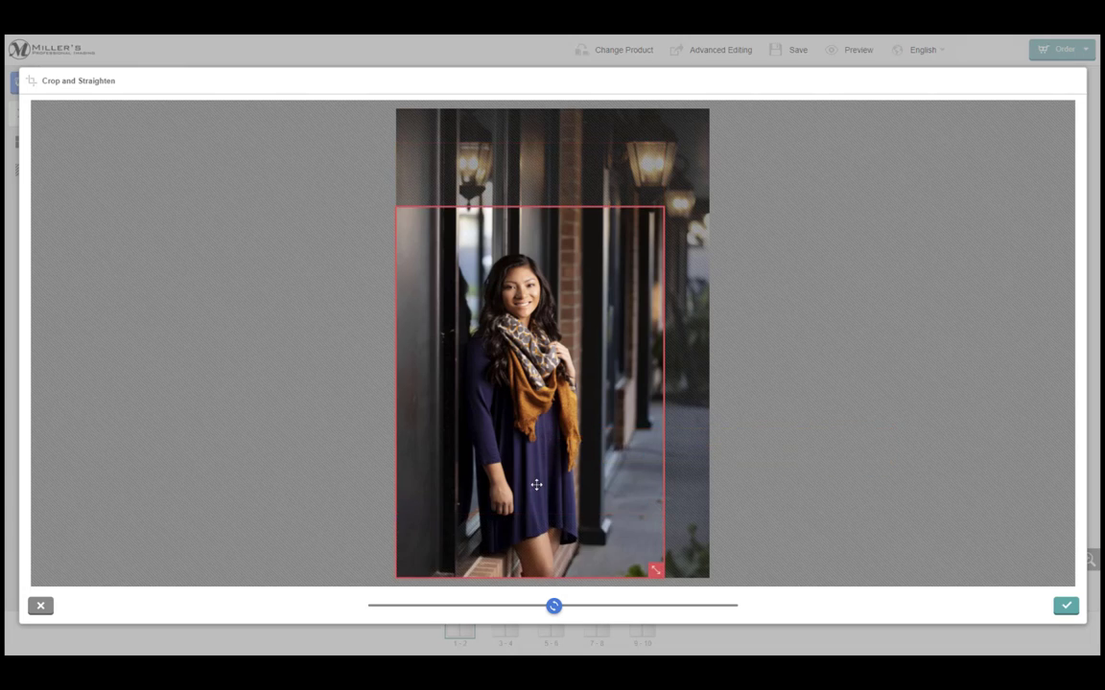
{"action": "left_click", "coordinate": [1064, 606]}
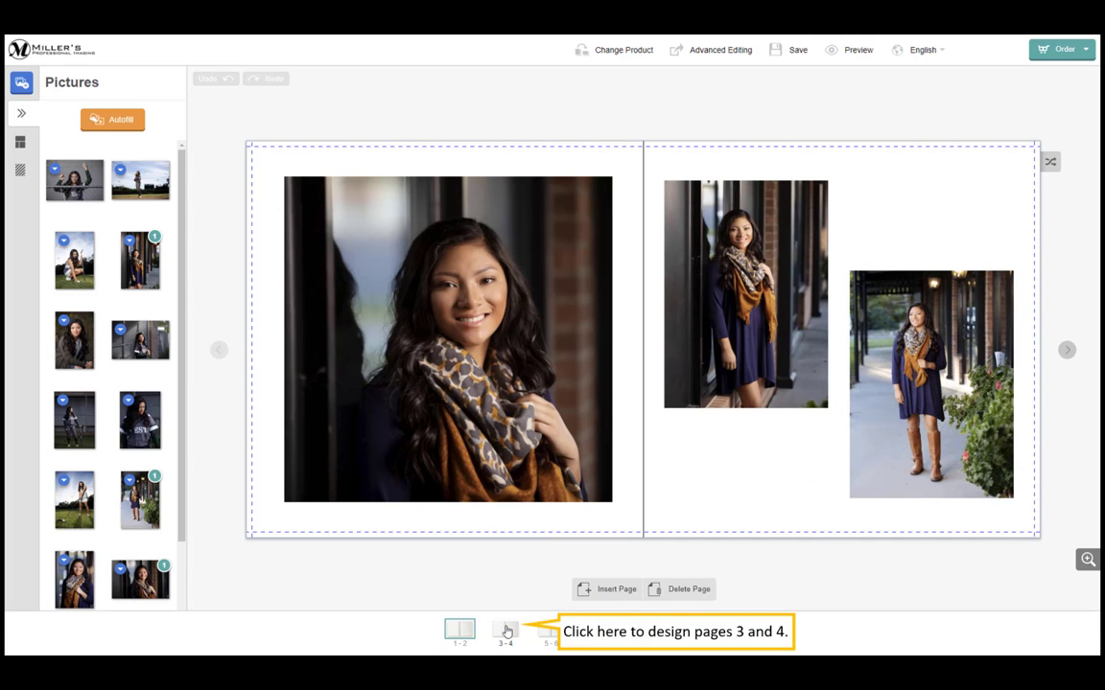
Go to the spread of pages 3–4 with the two crouching field portraits
{"action": "left_click", "coordinate": [507, 631]}
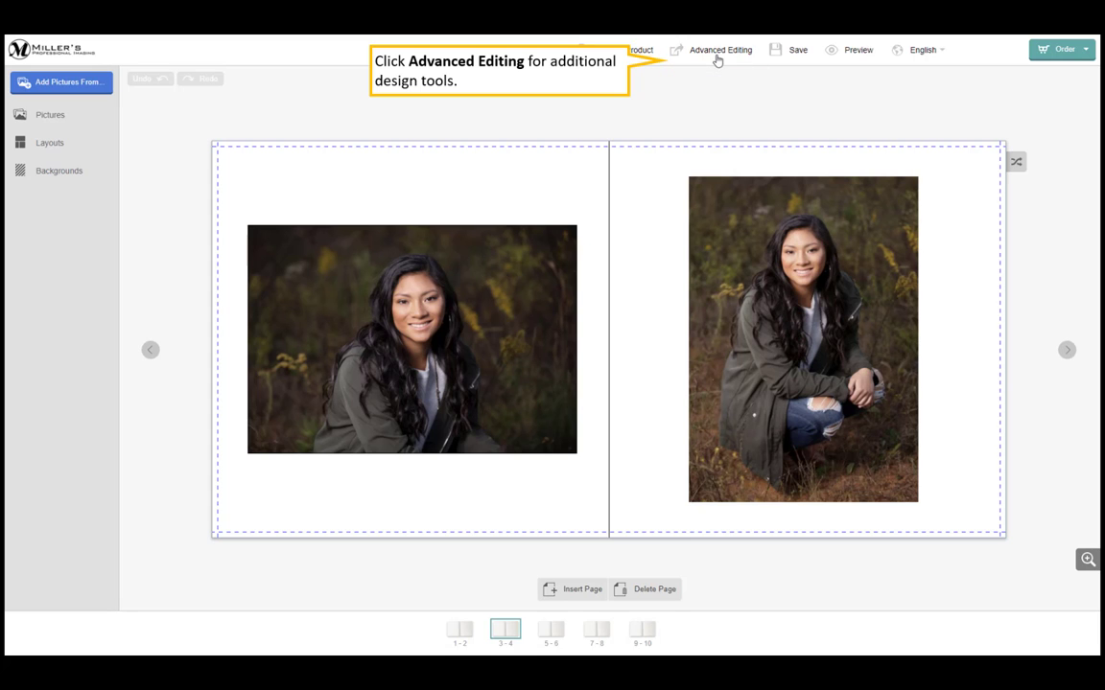
In Advanced Editing, stretch the page-3 field portrait from the outer edge to the spine
{"action": "left_click", "coordinate": [717, 55]}
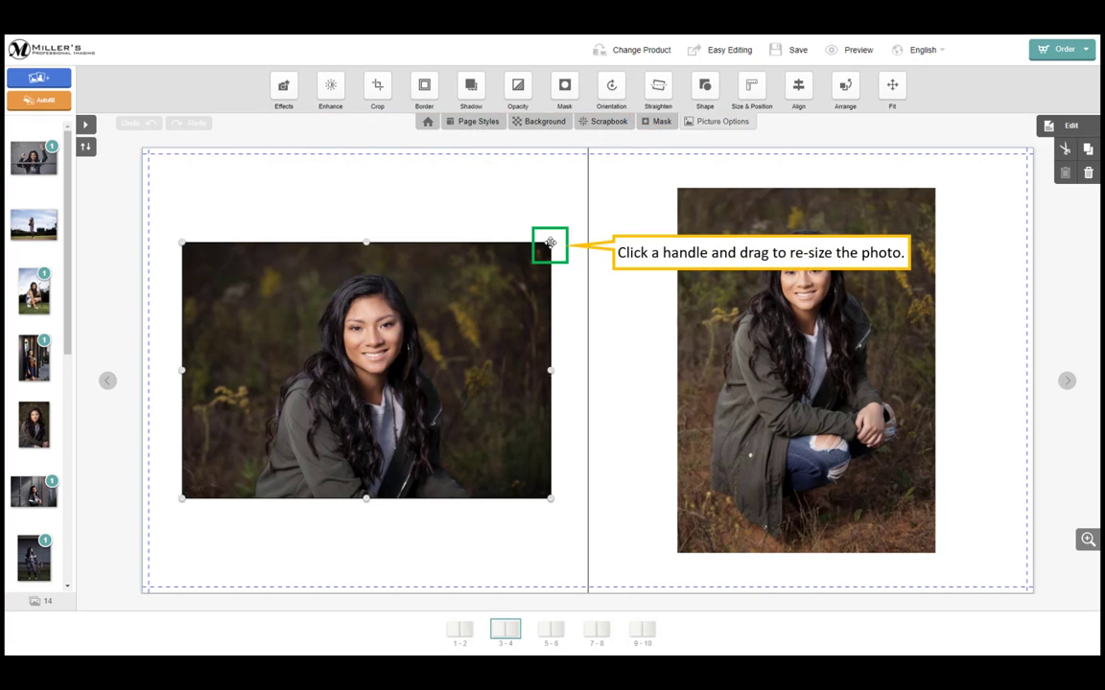
{"action": "left_click_drag", "start_coordinate": [550, 243], "coordinate": [587, 218]}
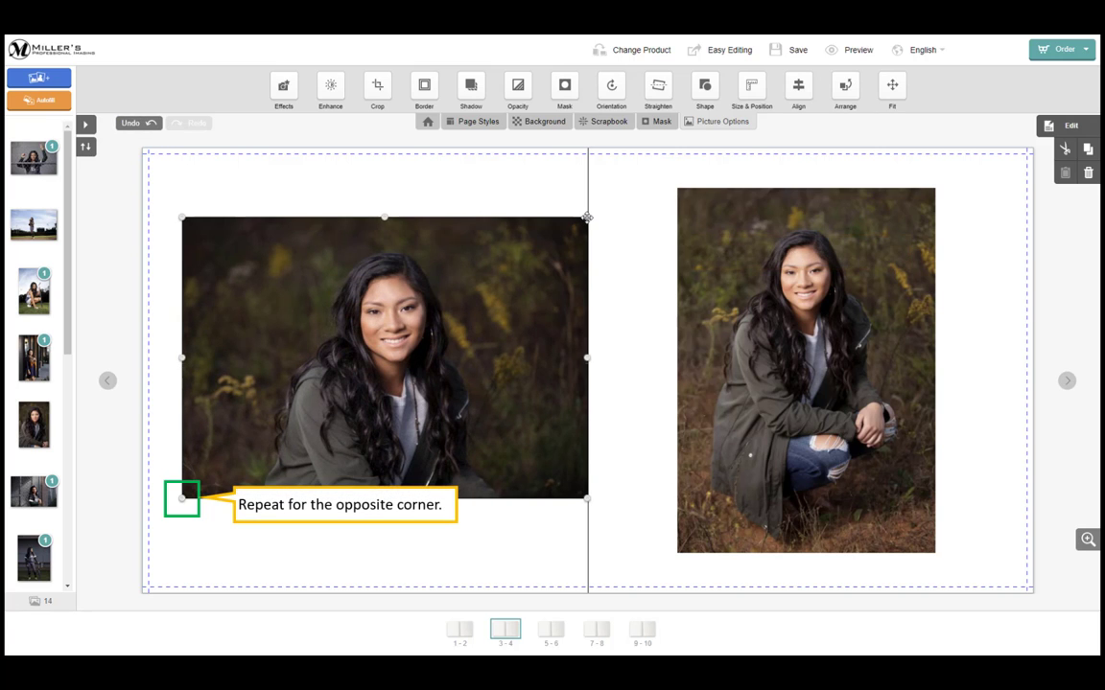
{"action": "left_click_drag", "start_coordinate": [182, 498], "coordinate": [149, 522]}
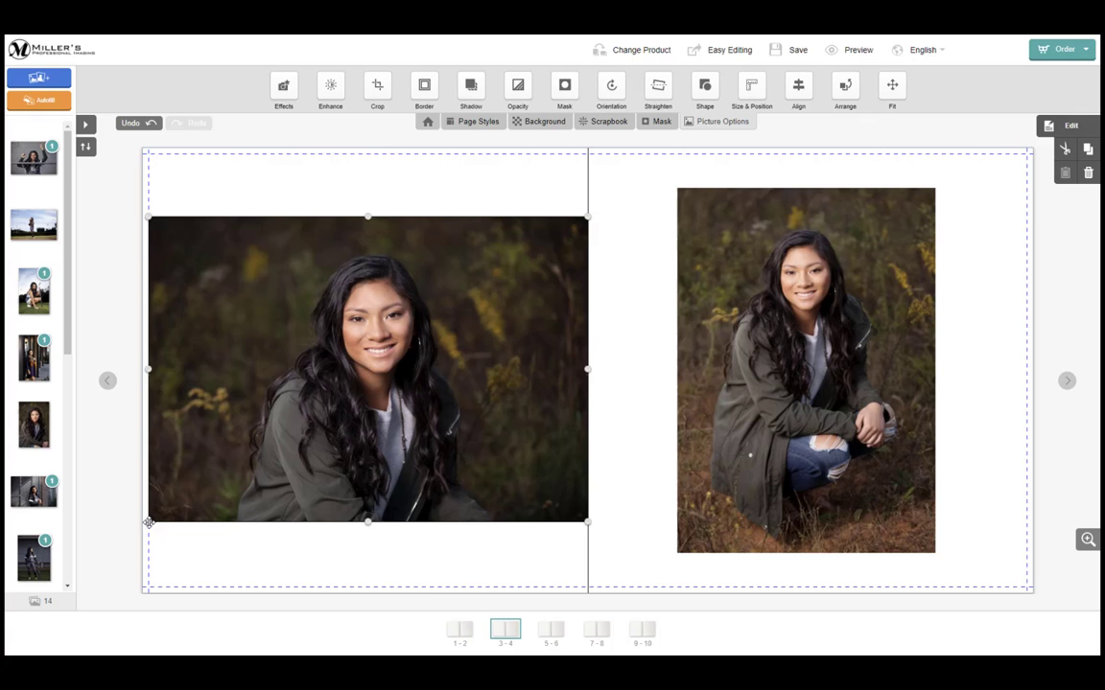
From Easy Editing mode, save the album as a new project named 'Maddie Album'
{"action": "left_click", "coordinate": [726, 52]}
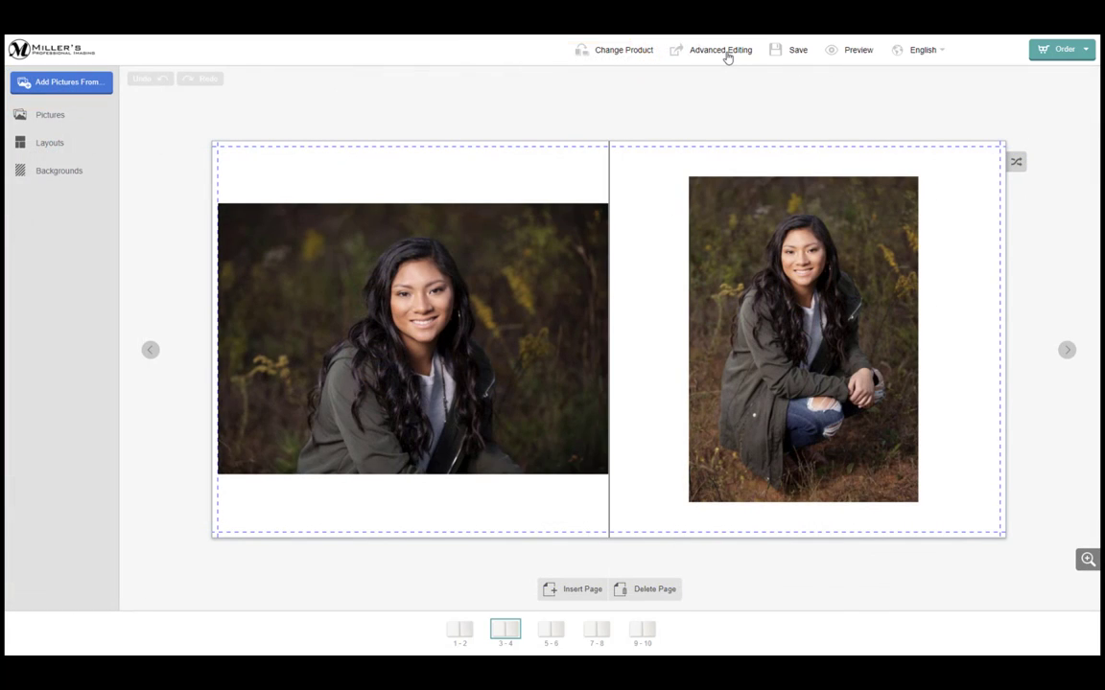
{"action": "left_click", "coordinate": [785, 54]}
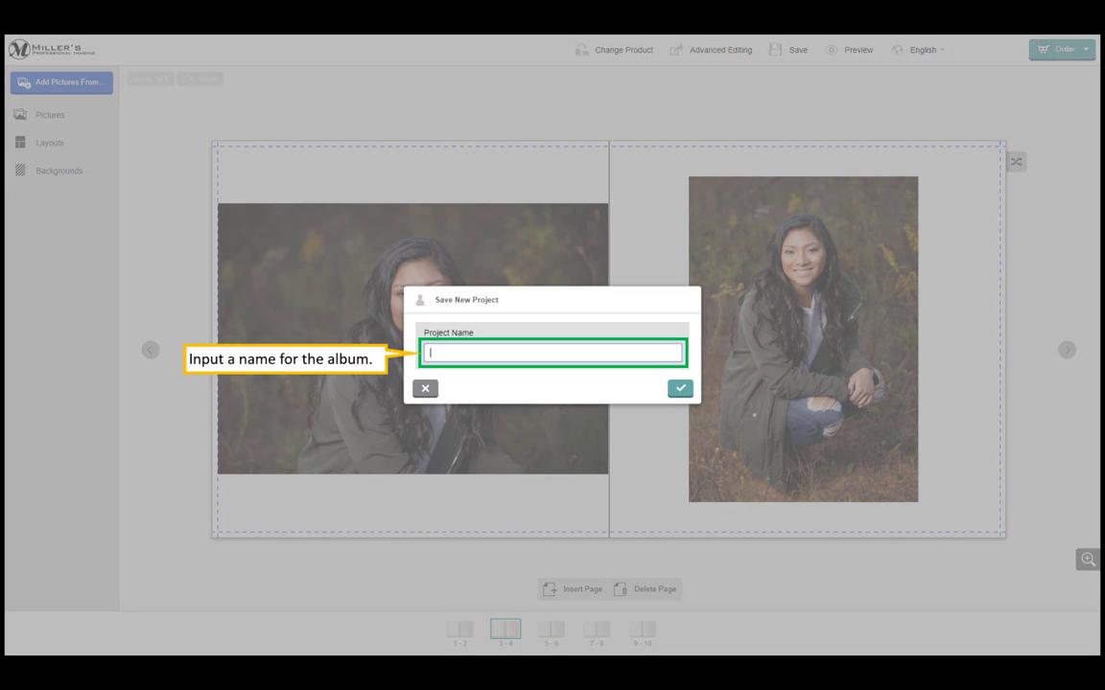
{"action": "type", "text": "Maddie Album"}
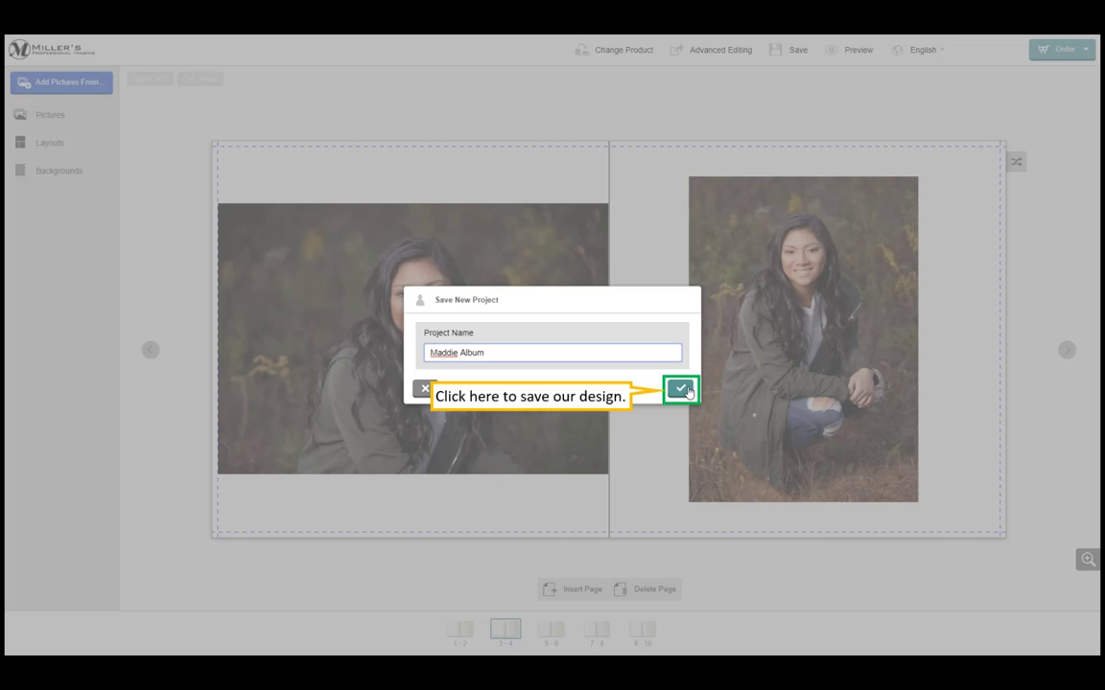
{"action": "left_click", "coordinate": [681, 388]}
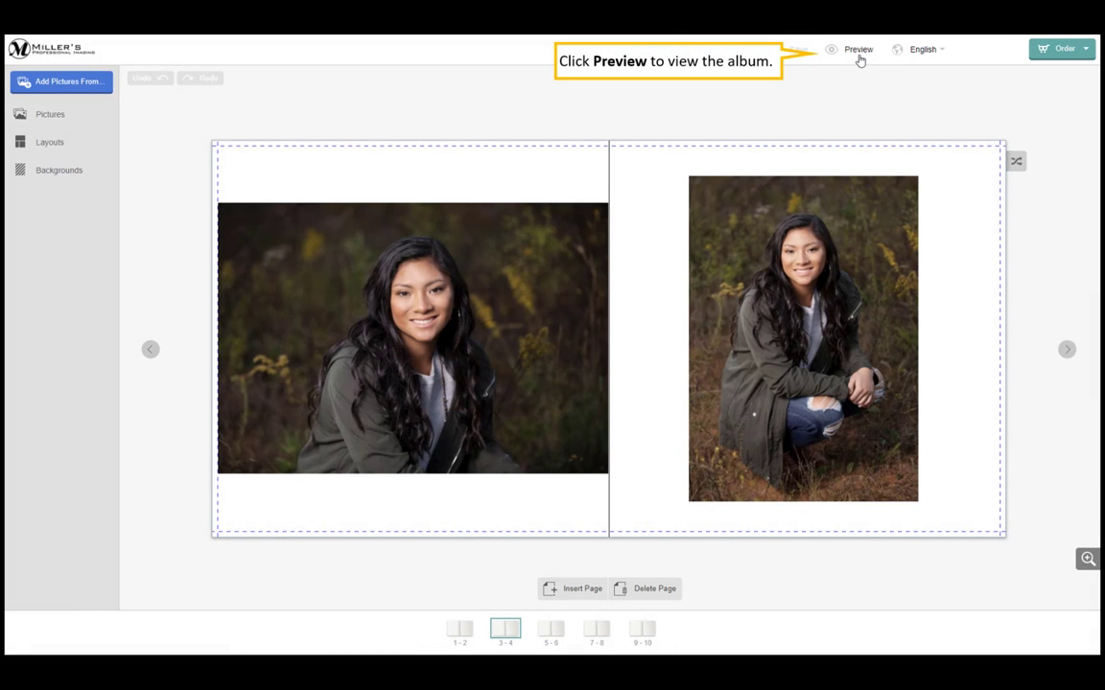
Preview the full album, then order the 10x10 Maddie Album
{"action": "left_click", "coordinate": [858, 53]}
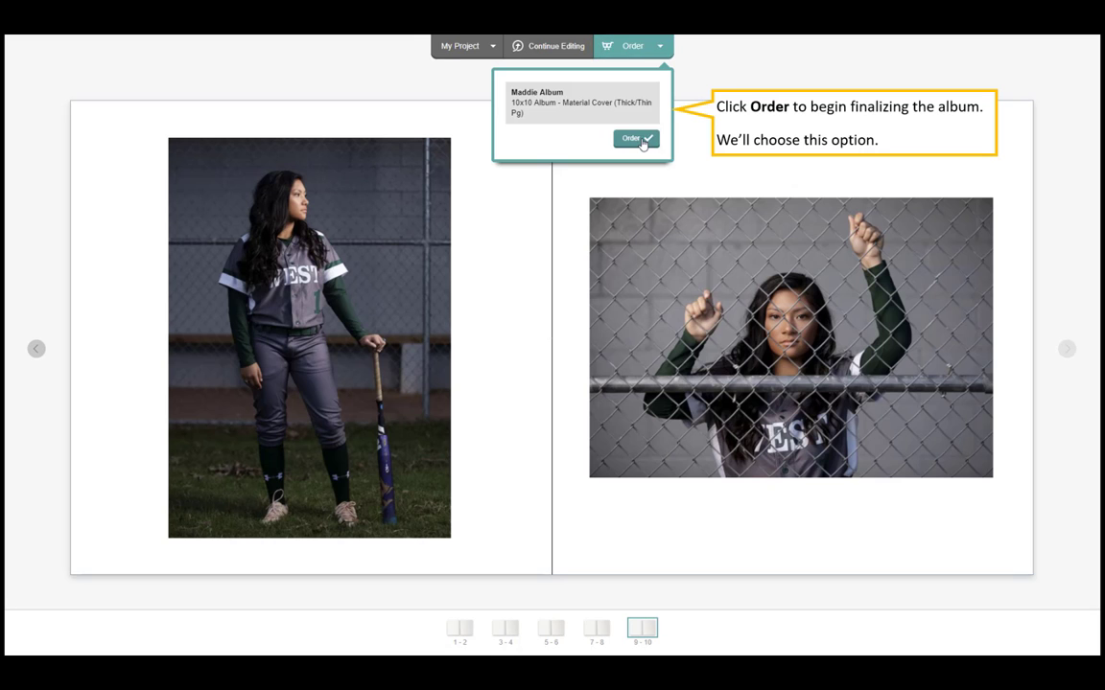
{"action": "left_click", "coordinate": [641, 141]}
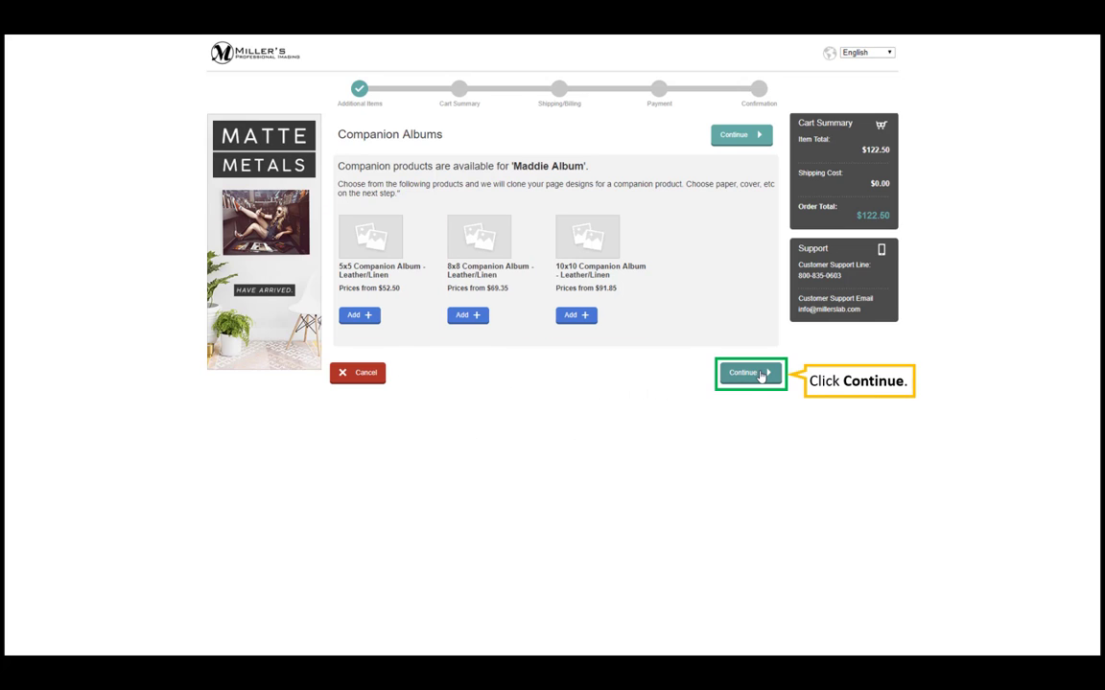
Skip companion albums and accept the $122.50 cart summary
{"action": "left_click", "coordinate": [763, 374]}
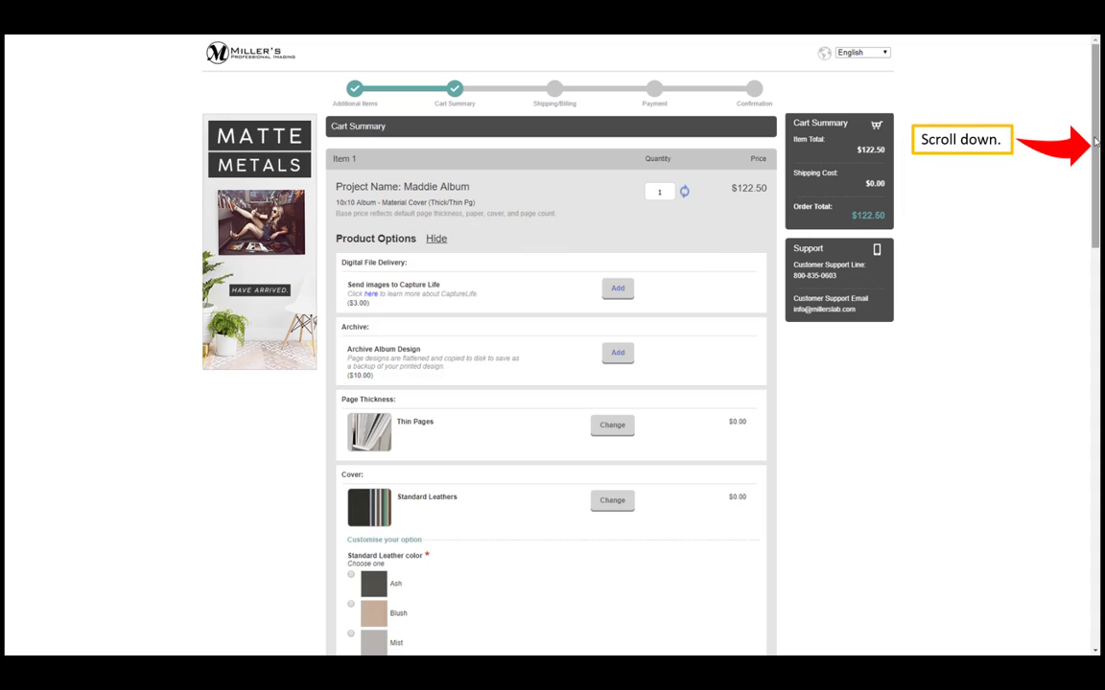
{"action": "left_click_drag", "start_coordinate": [1094, 142], "coordinate": [1096, 553]}
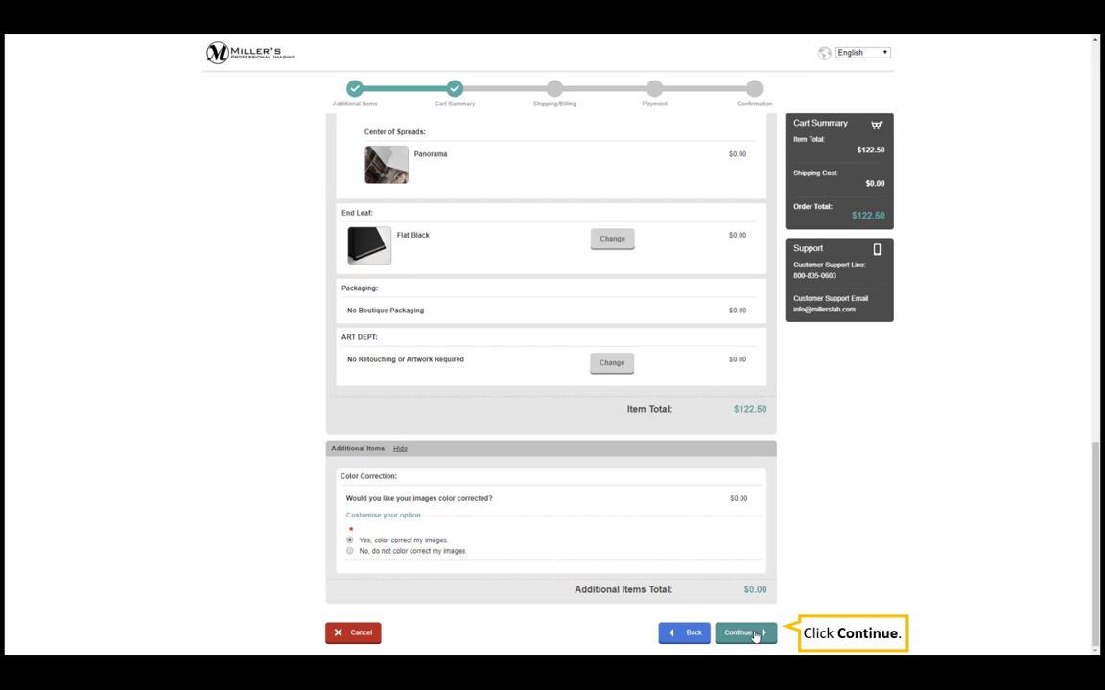
{"action": "left_click", "coordinate": [744, 633]}
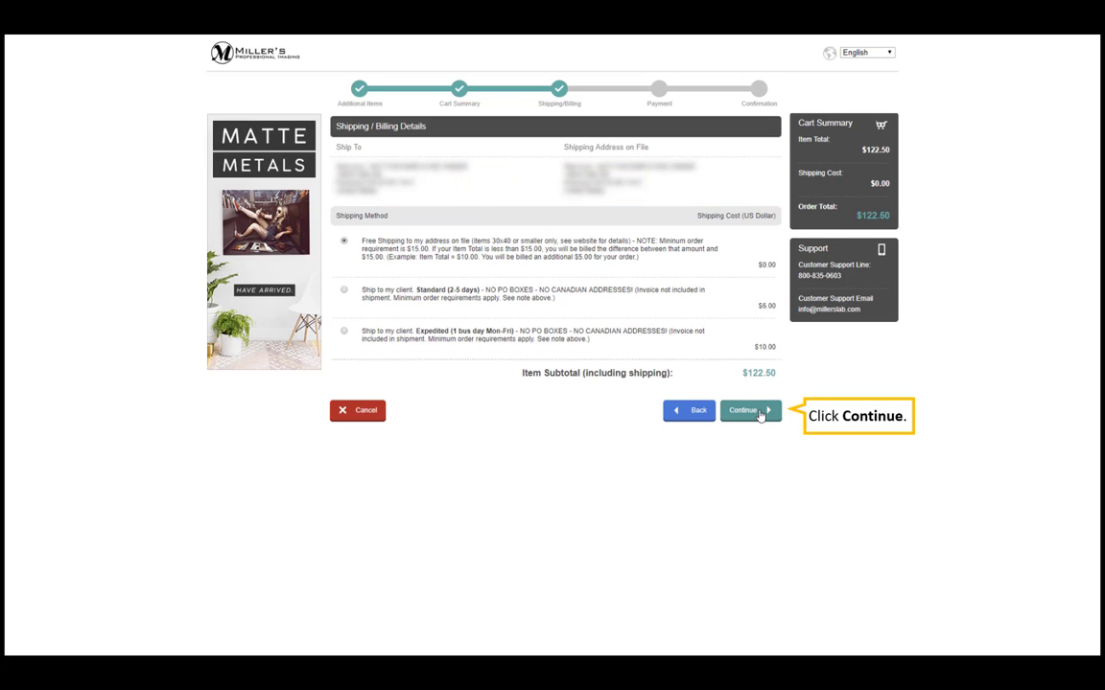
Keep free shipping and confirm the $122.50 Maddie Album order
{"action": "left_click", "coordinate": [758, 412]}
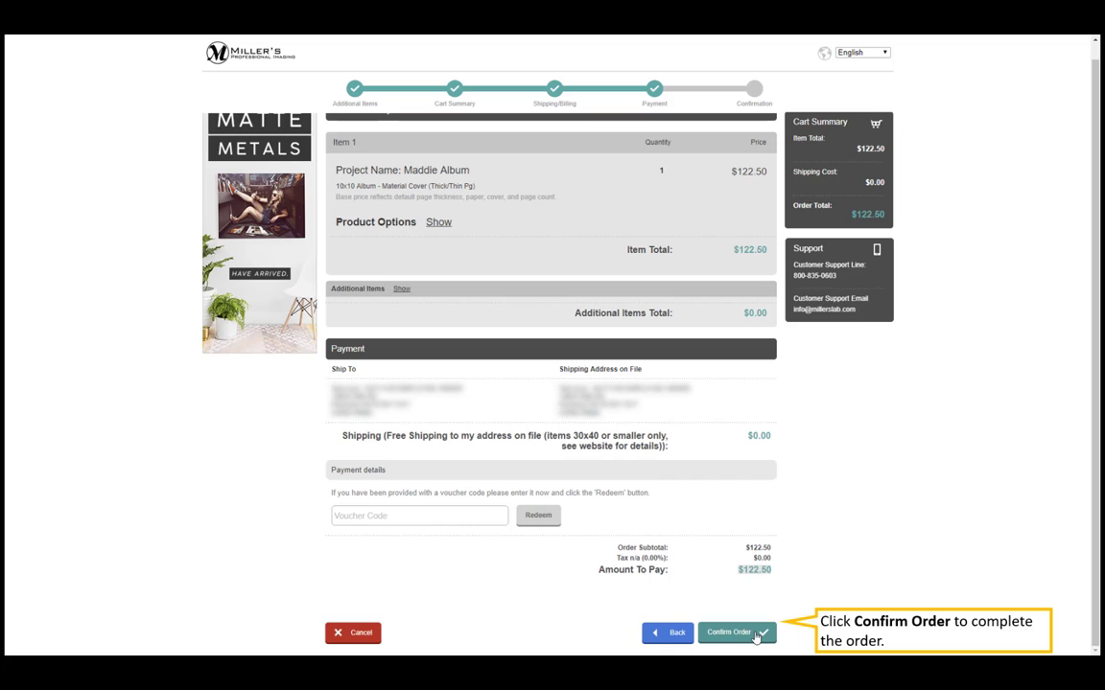
{"action": "left_click", "coordinate": [758, 635]}
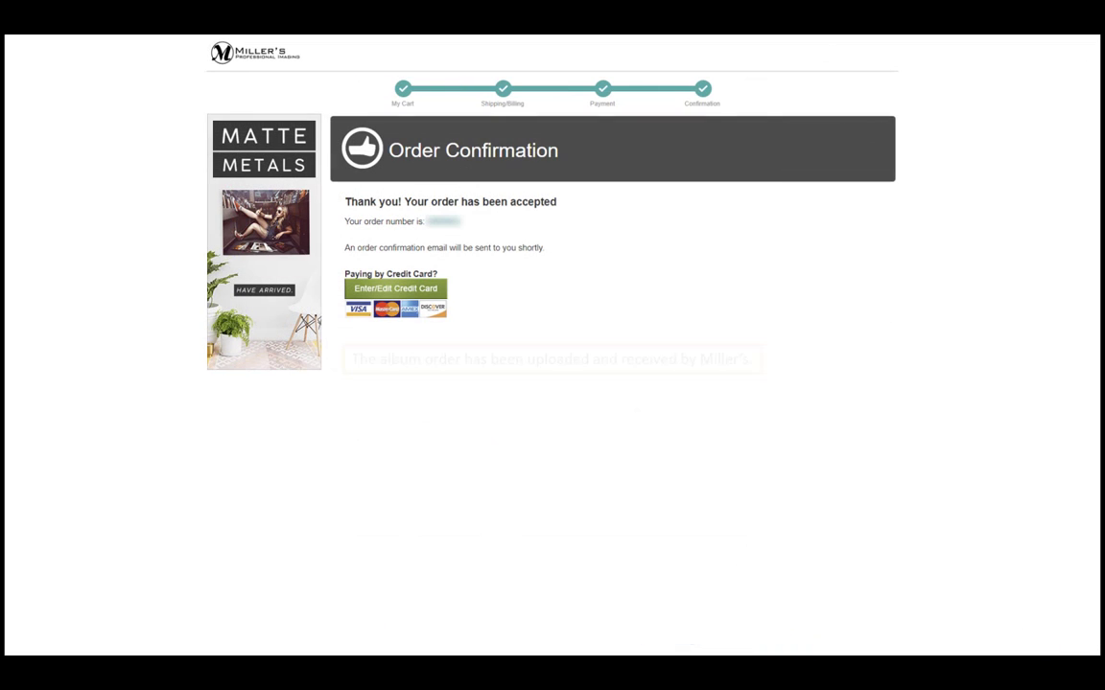